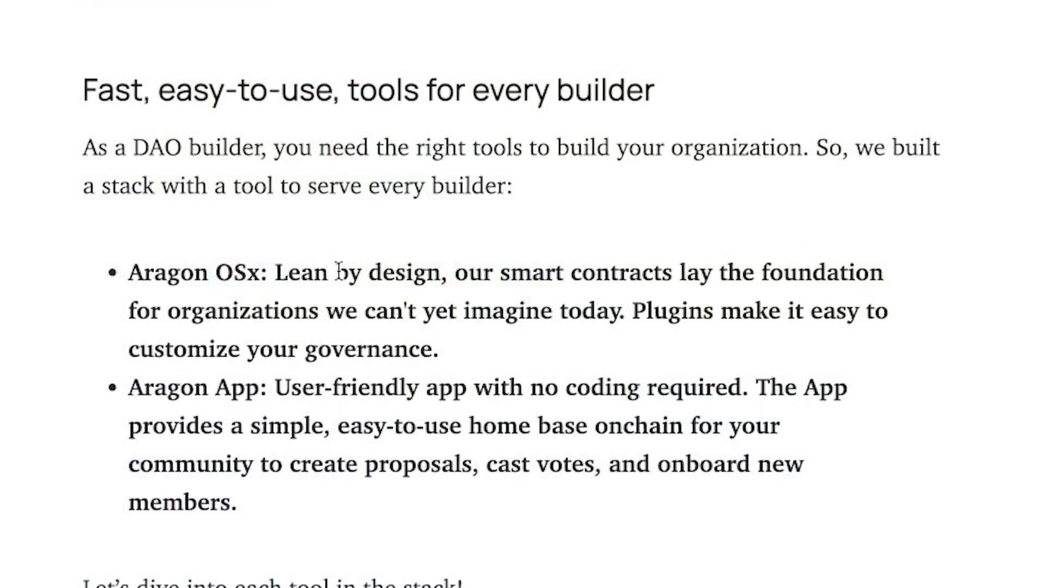
Highlight the blog passages on OSx smart contracts, 'Lean by design', and the Aragon App description.
drag(334, 272, 628, 308)
click(490, 272)
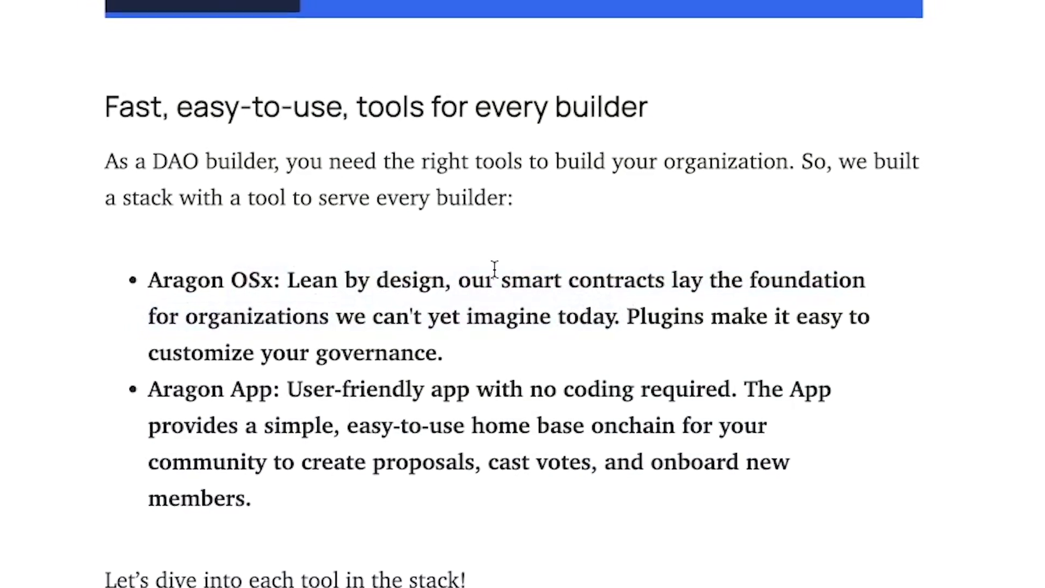
drag(300, 289, 457, 289)
click(724, 422)
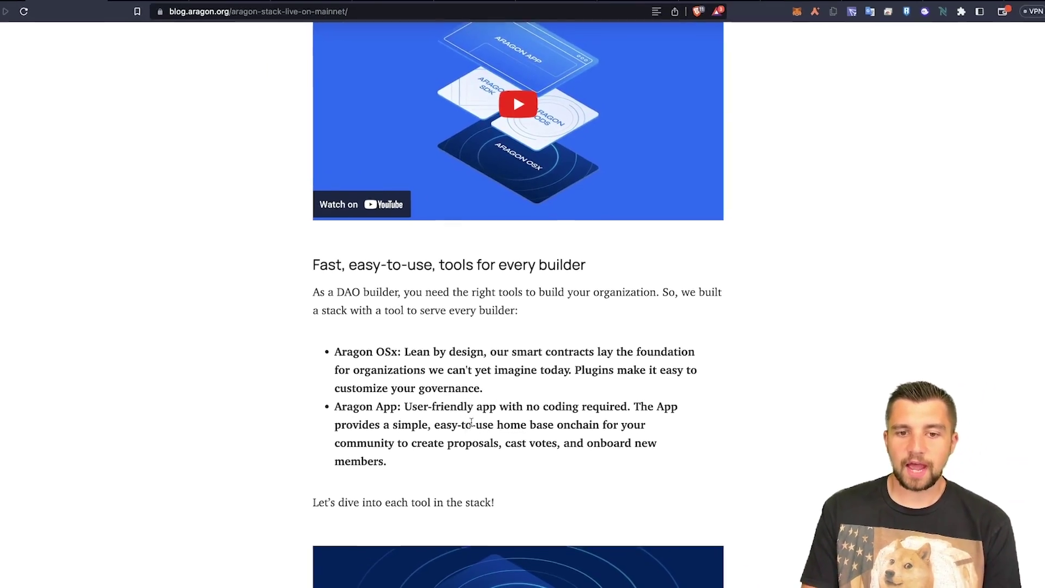
drag(459, 404, 517, 420)
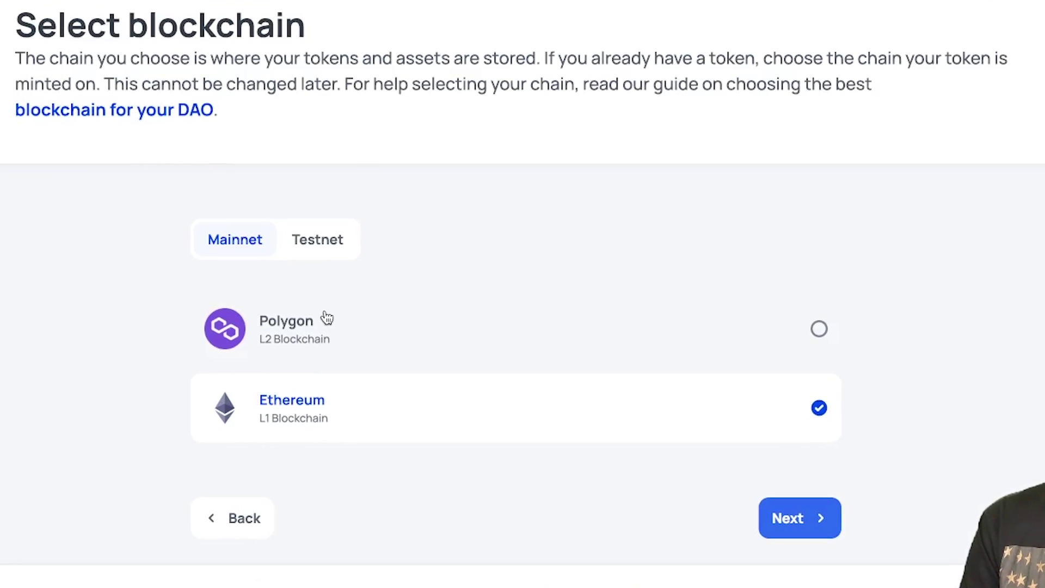
Choose Polygon mainnet, name the DAO 'sdafasfds', and advance to the Define membership step.
click(326, 320)
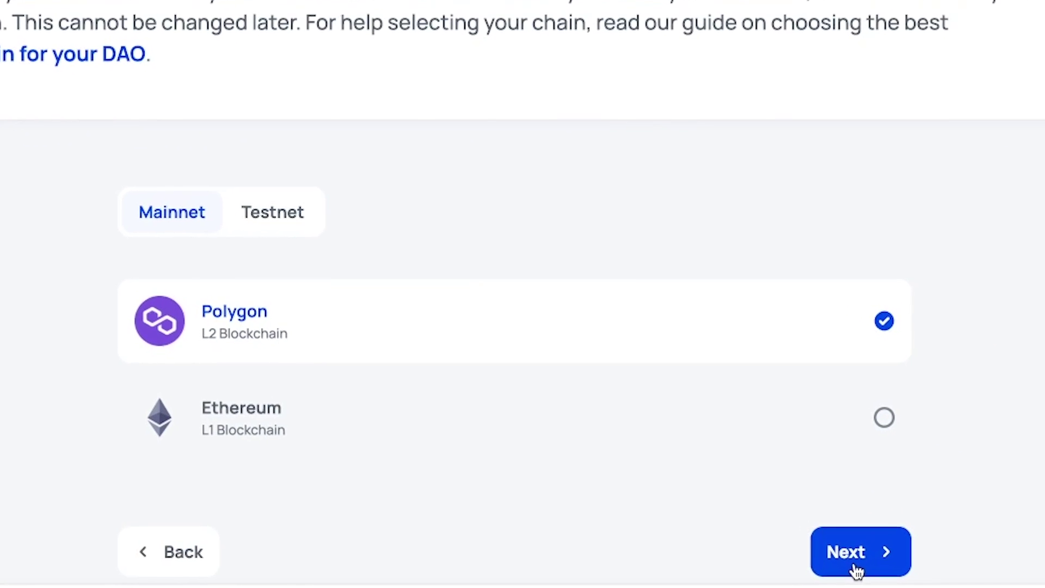
click(882, 573)
click(294, 231)
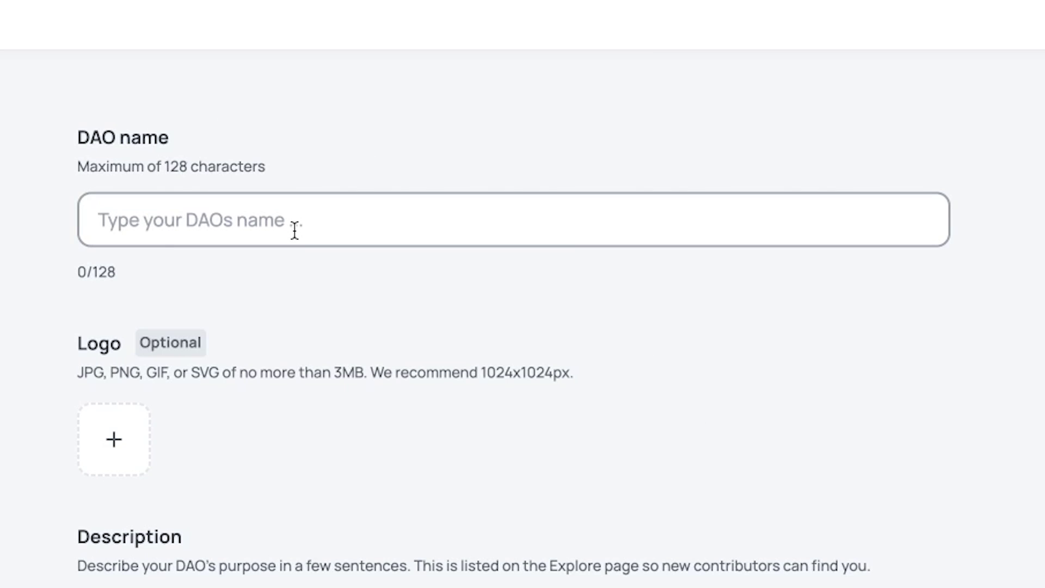
text(sdafasfds)
scroll(228, 82, down, 10)
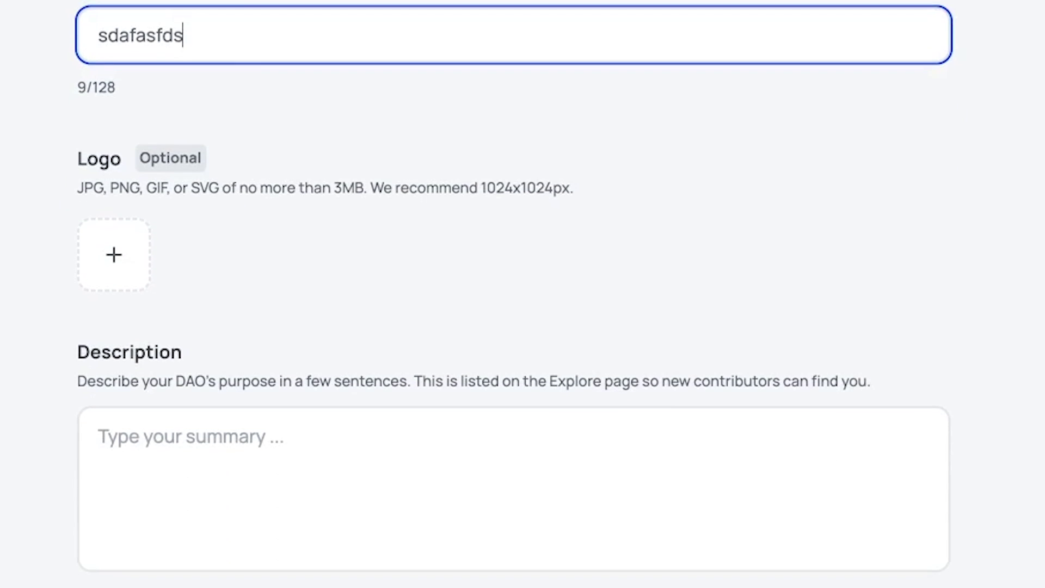
click(845, 493)
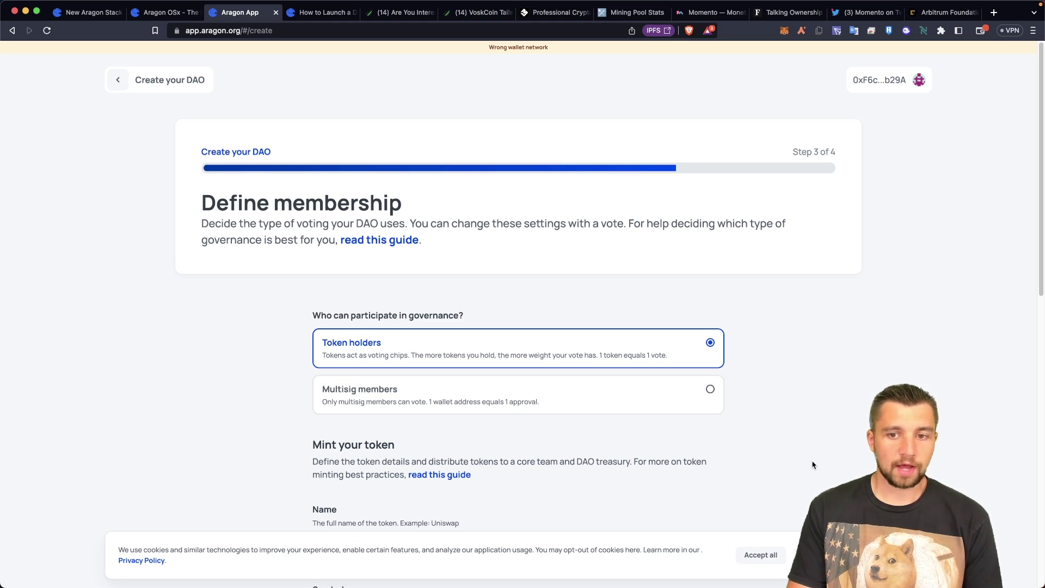
Name the new governance token 'tubecoin' and move on to its symbol.
scroll(399, 365, down, 4)
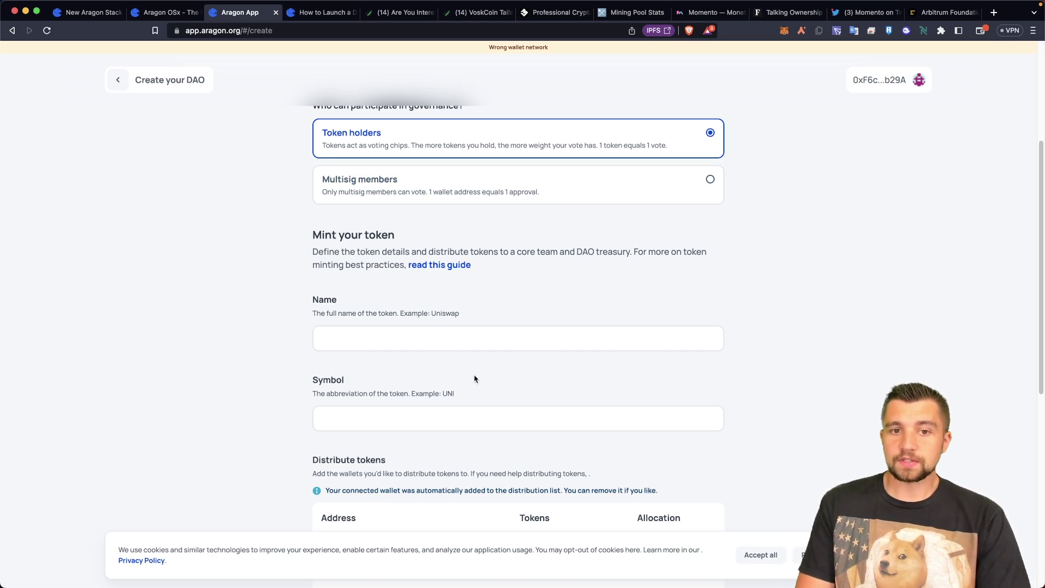
click(385, 342)
text(t)
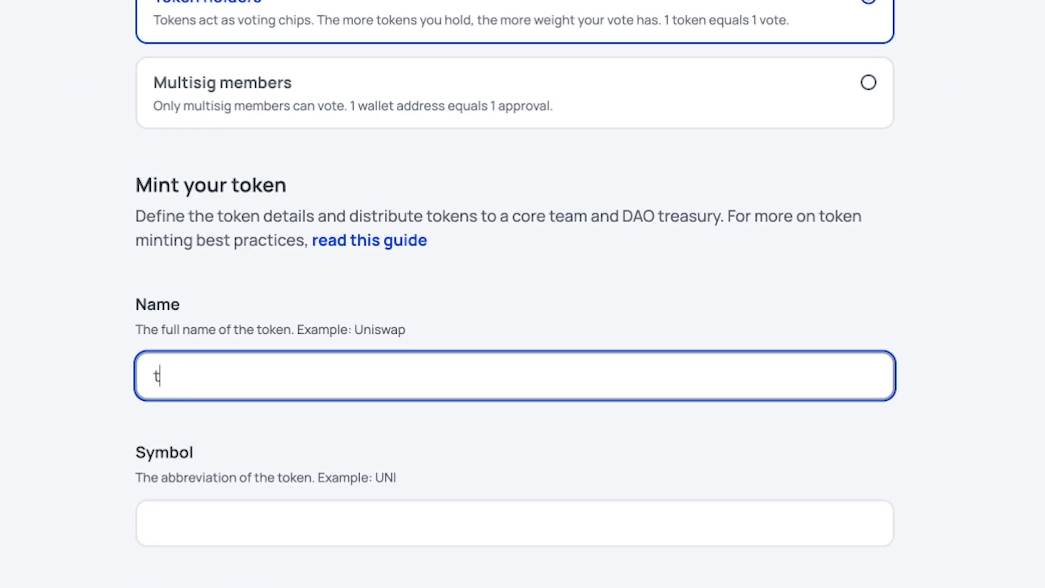
text(ubecoin)
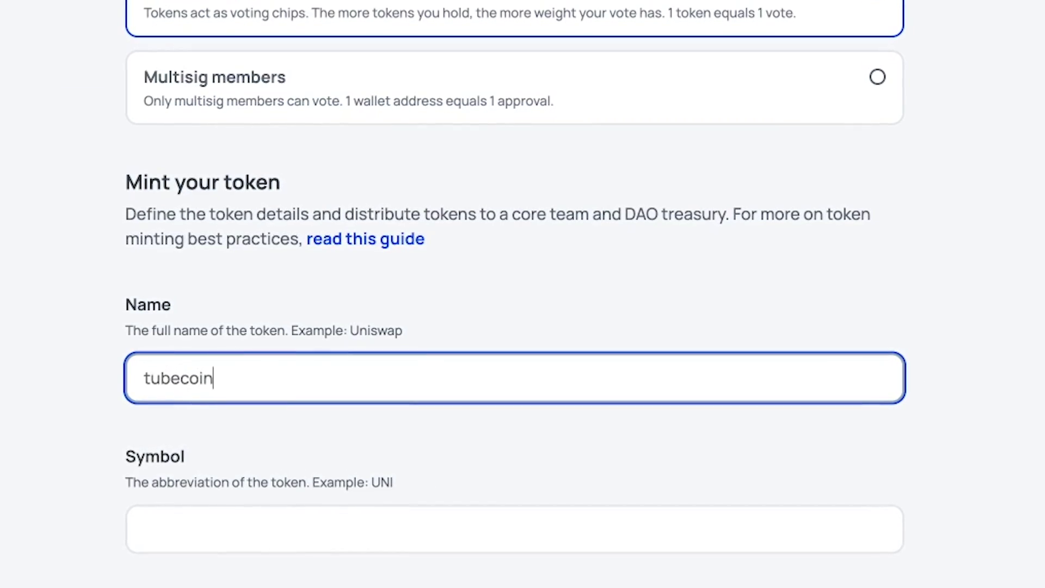
click(276, 530)
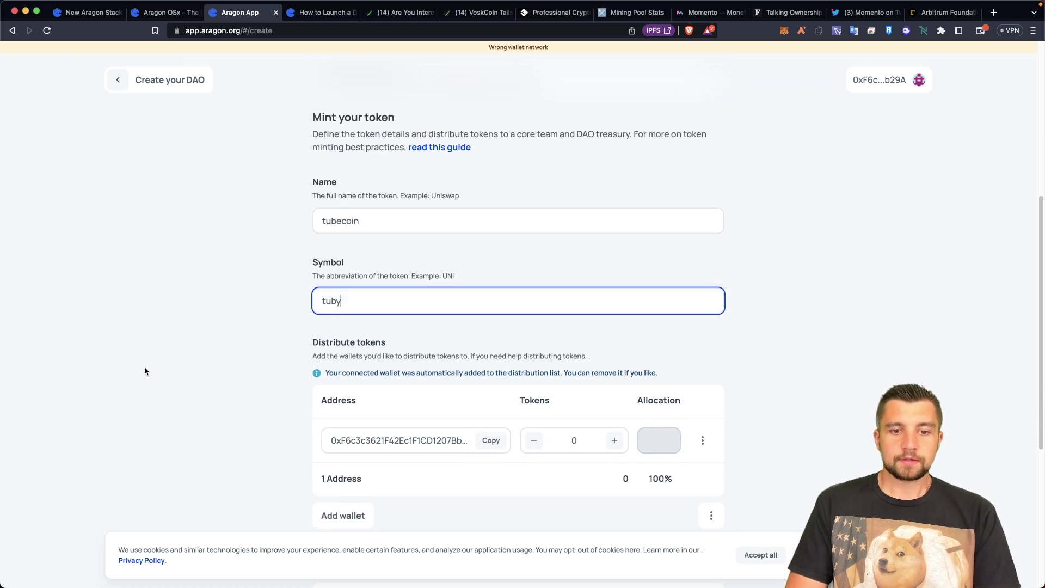
Require at least 100 tokens to create proposals and continue to governance settings.
scroll(398, 375, down, 2)
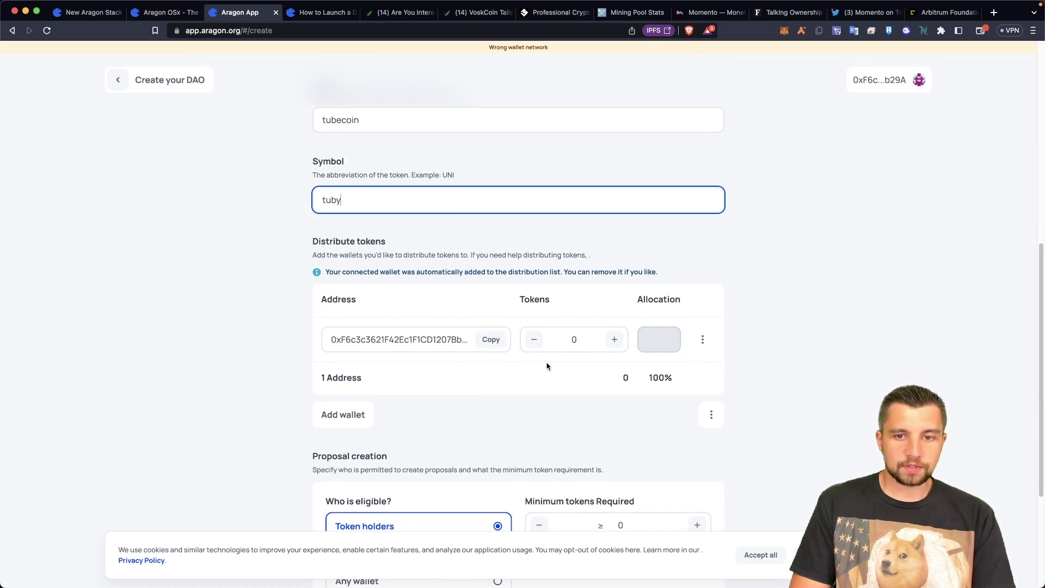
scroll(634, 374, down, 4)
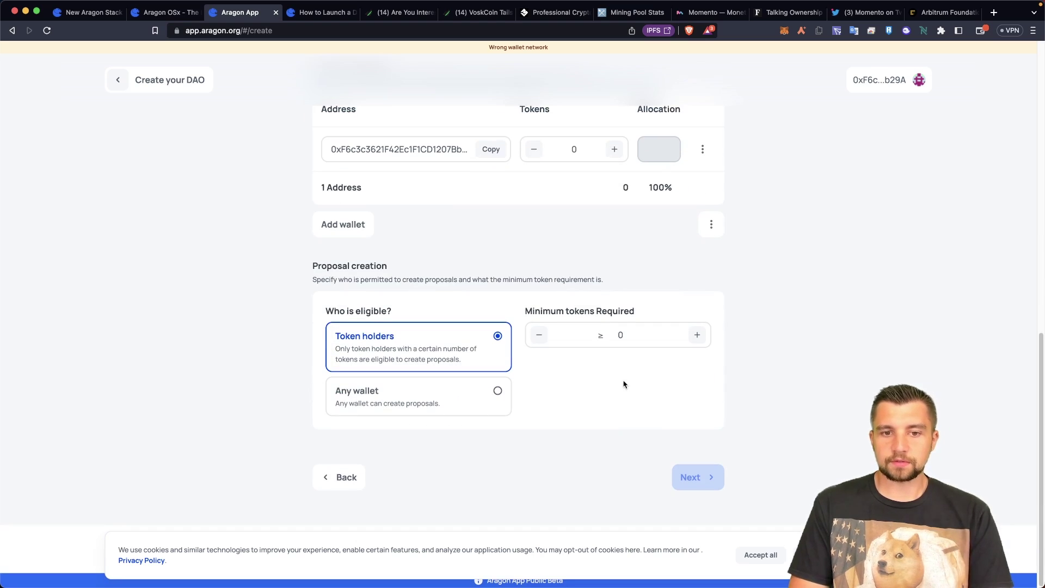
click(572, 154)
text(100)
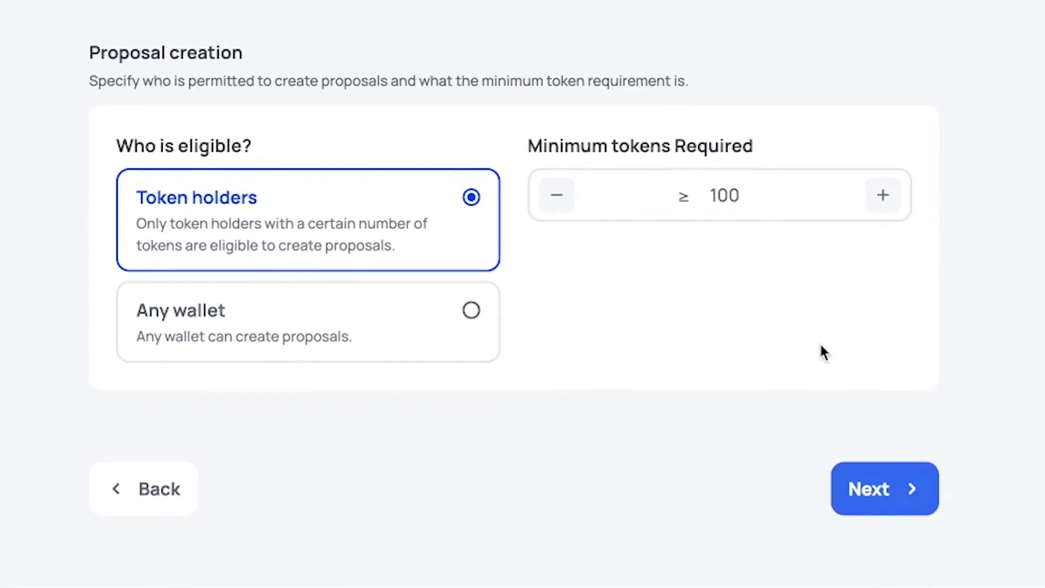
click(865, 482)
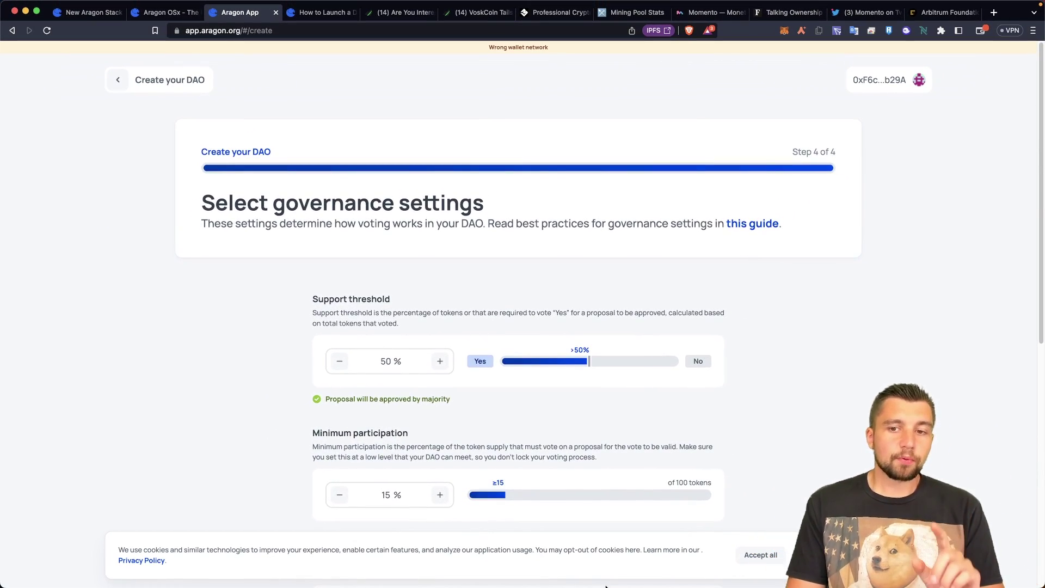
Accept the default governance settings in Step 4 and scroll through the review page.
scroll(551, 486, down, 5)
scroll(483, 332, down, 3)
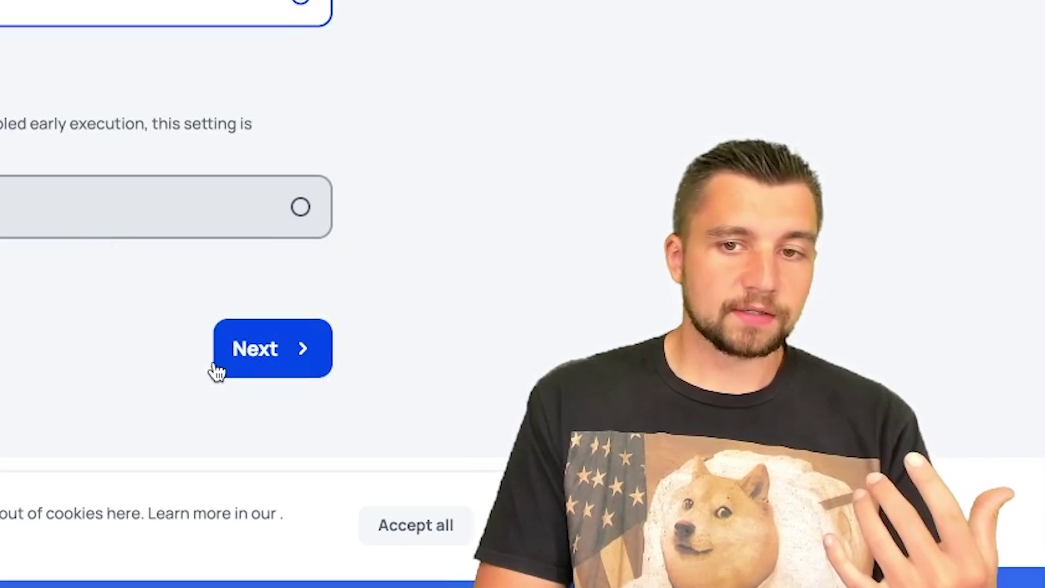
click(673, 479)
scroll(213, 353, down, 3)
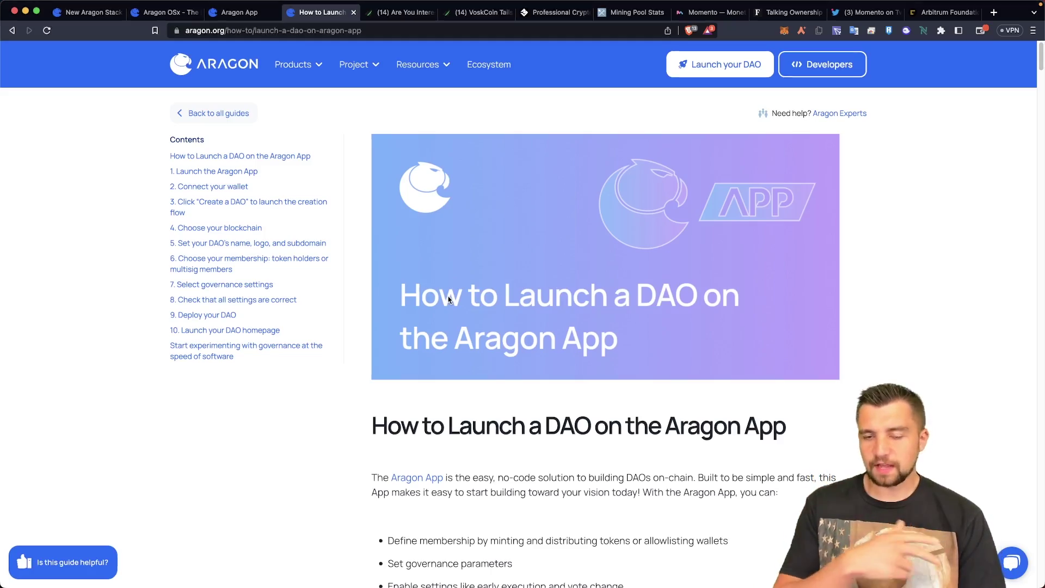
Scroll through the ten setup steps of the How to Launch a DAO guide.
scroll(448, 381, down, 2)
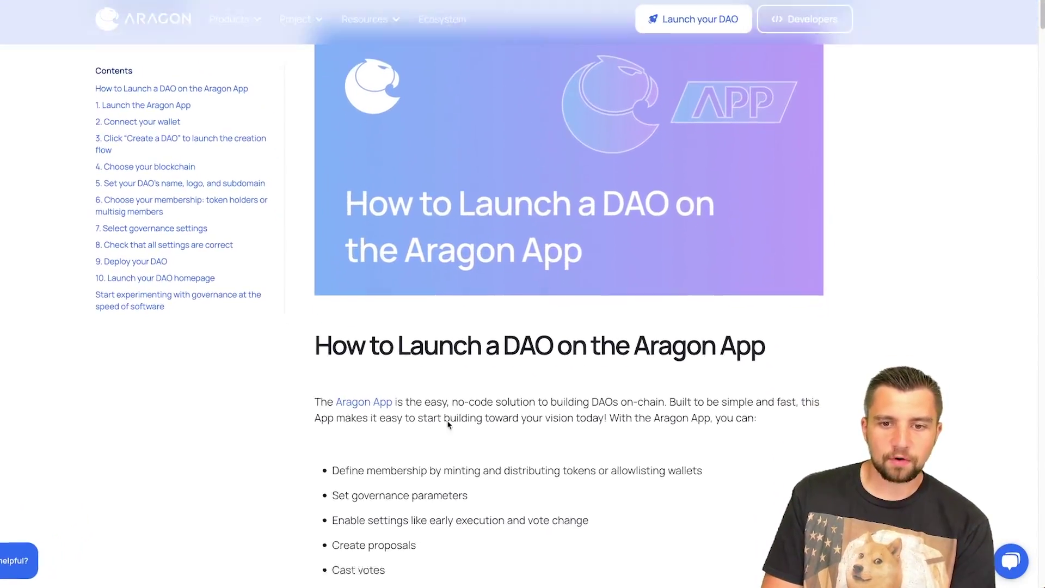
scroll(449, 424, down, 8)
scroll(424, 381, up, 7)
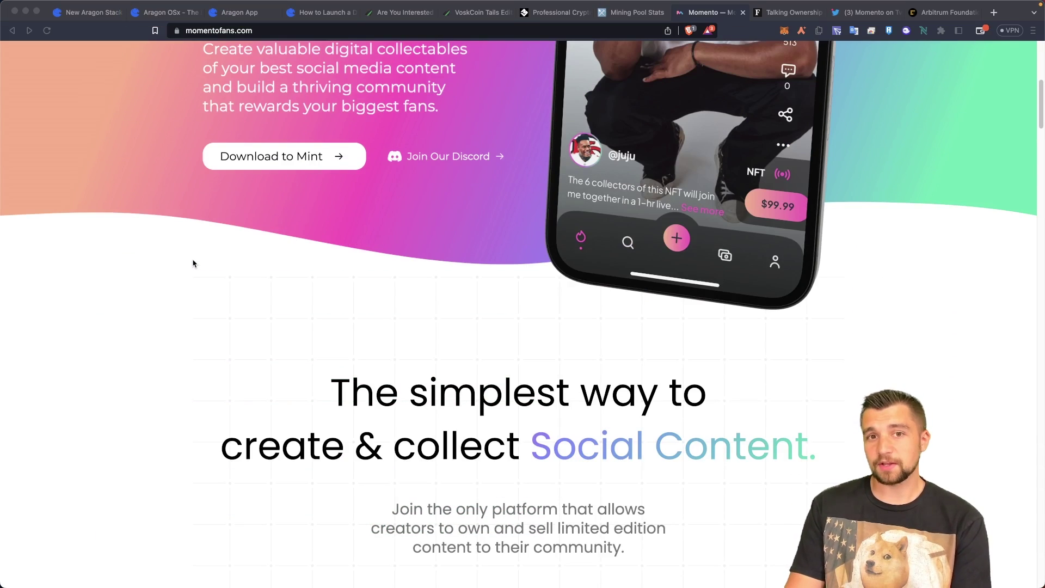
Scroll down the Momento homepage toward the app demo.
scroll(197, 283, down, 2)
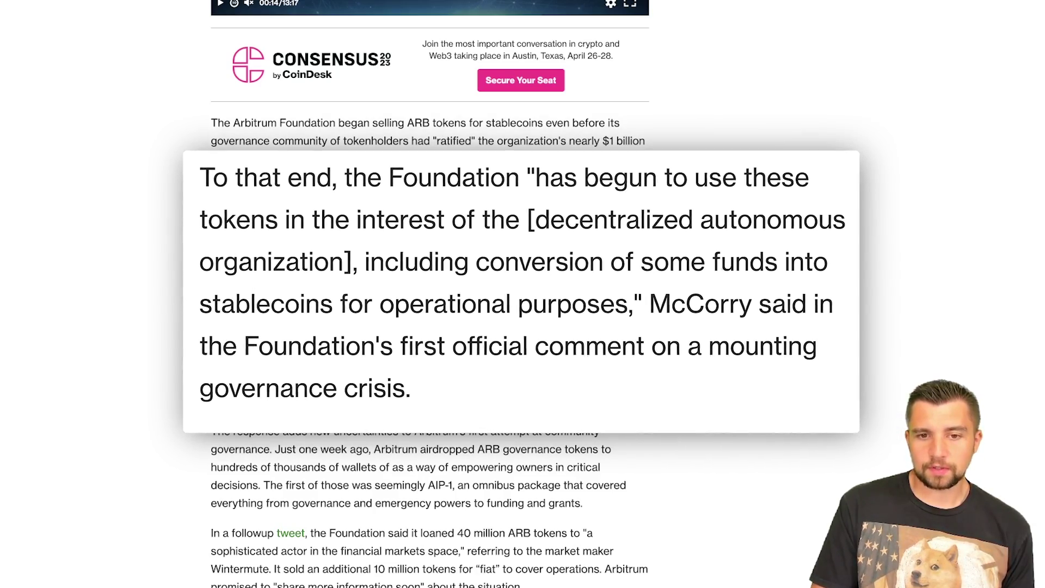
Scroll the CoinDesk article down to the 'McCorry's post may serve…' paragraph.
scroll(430, 294, down, 2)
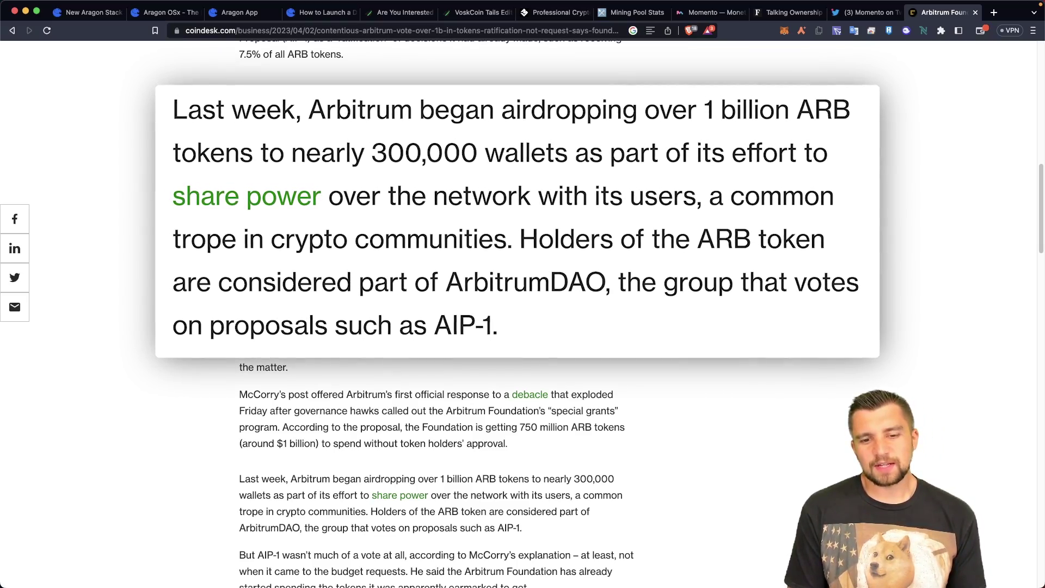
scroll(435, 435, down, 10)
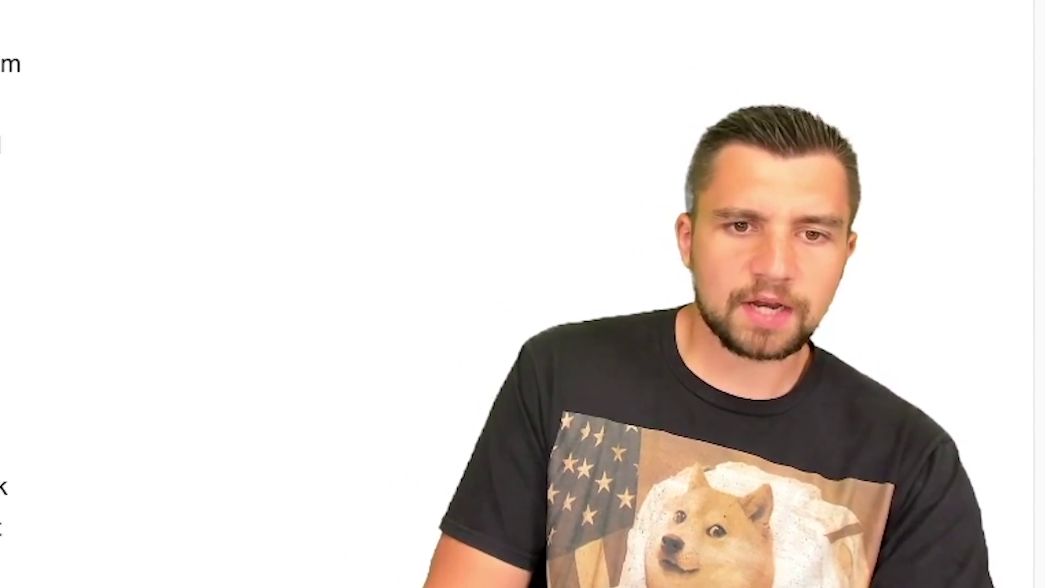
scroll(207, 98, down, 5)
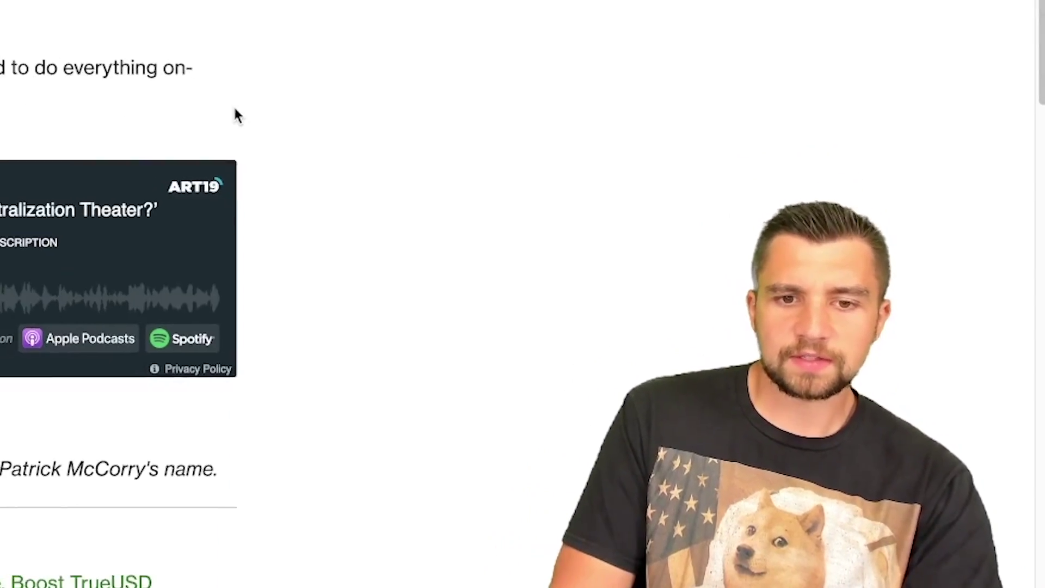
scroll(419, 185, up, 10)
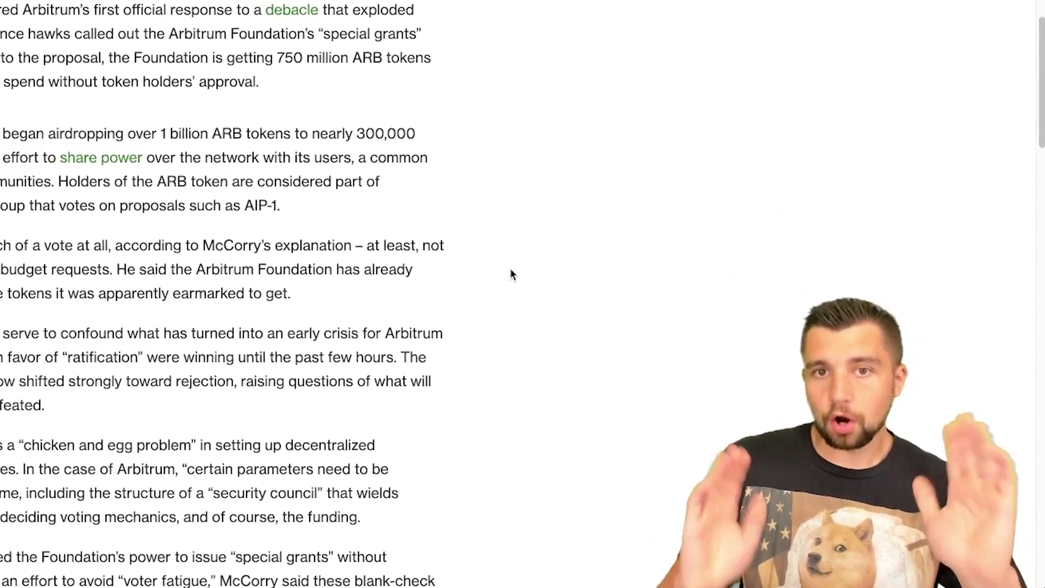